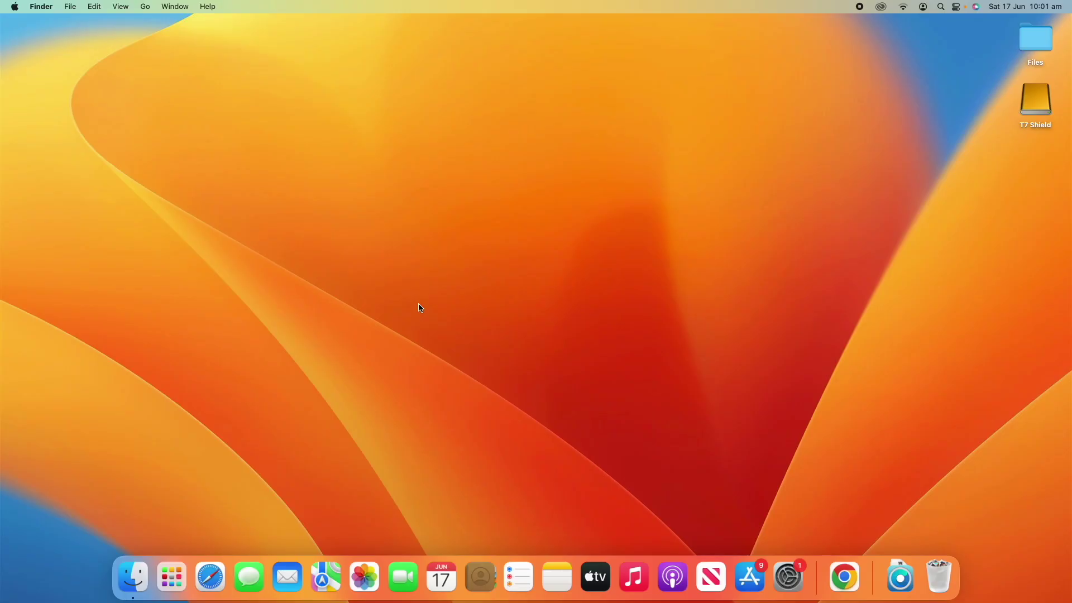
# - Open System Settings from the Dock and go to the Privacy & Security pane
pyautogui.click(795, 579)
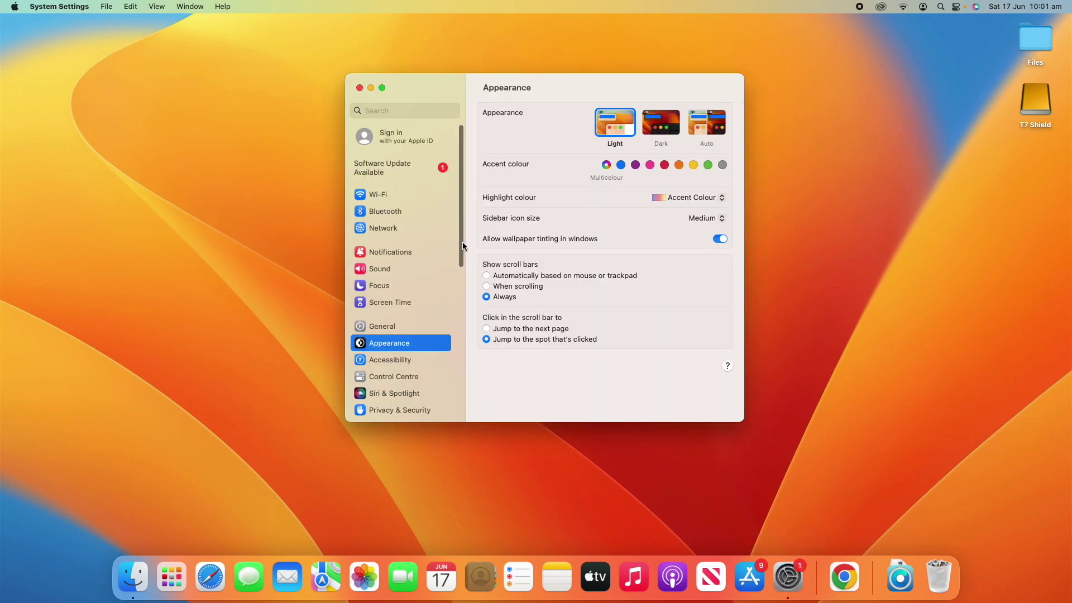
pyautogui.moveTo(462, 242); pyautogui.dragTo(461, 298)
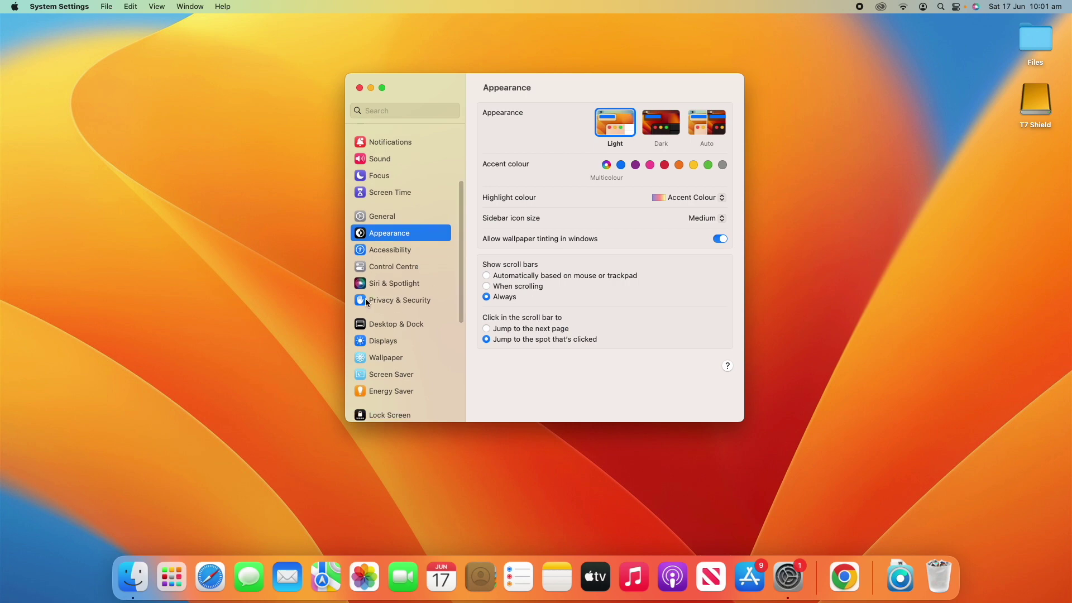
pyautogui.click(384, 302)
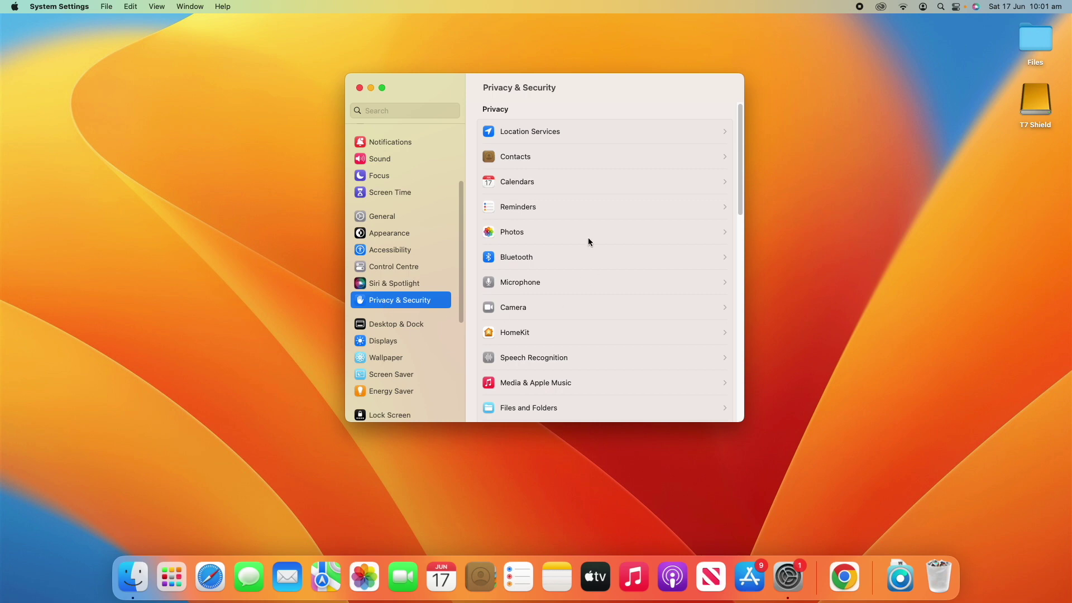
# - Open Location Services and try toggling Brave Browser, dismissing the password prompt
pyautogui.click(594, 134)
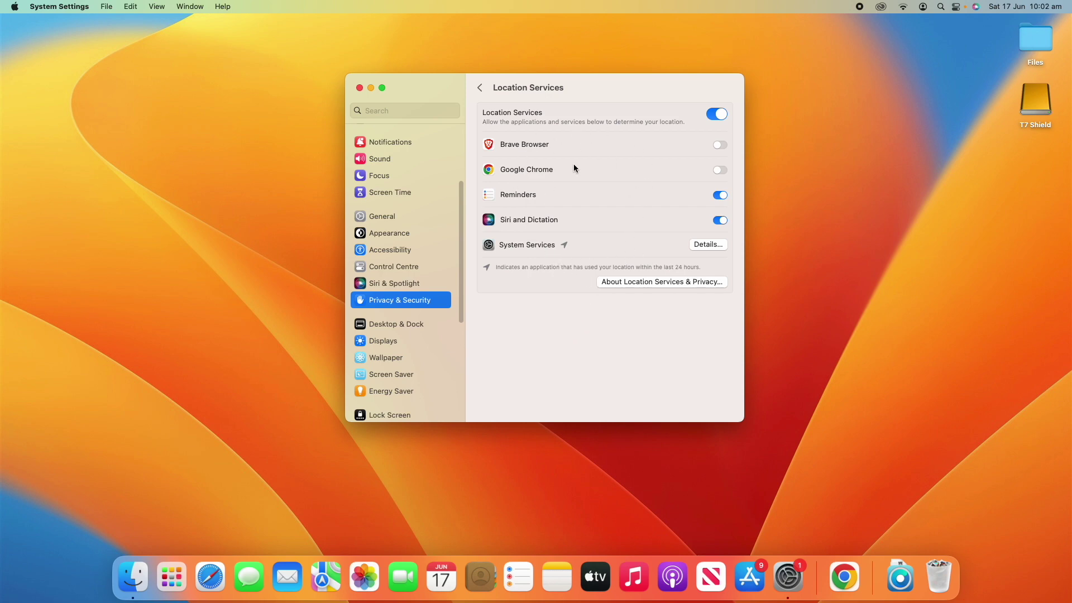
pyautogui.click(720, 144)
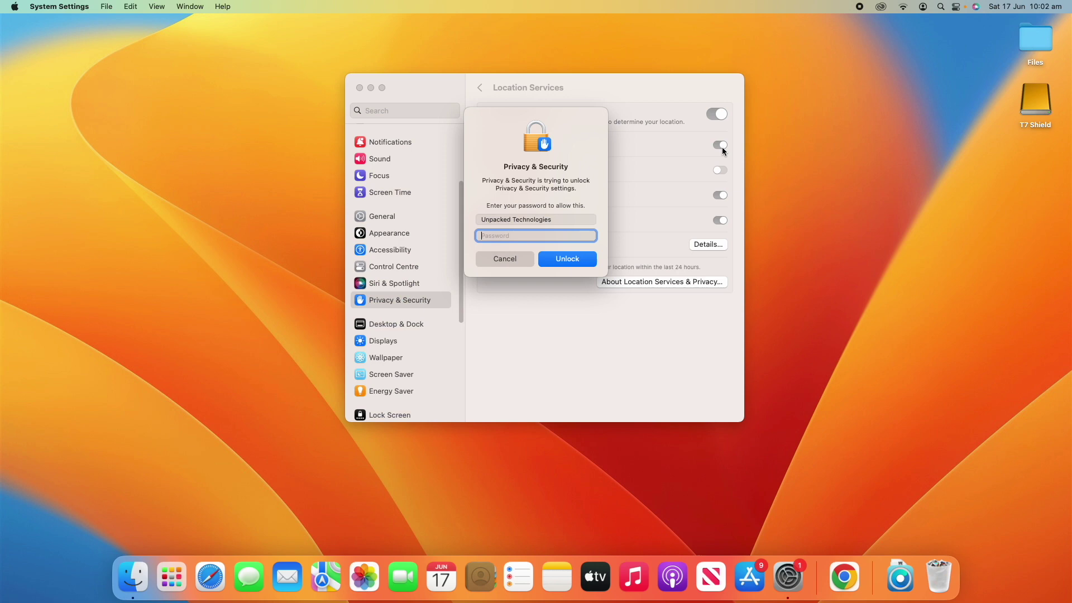
pyautogui.click(528, 258)
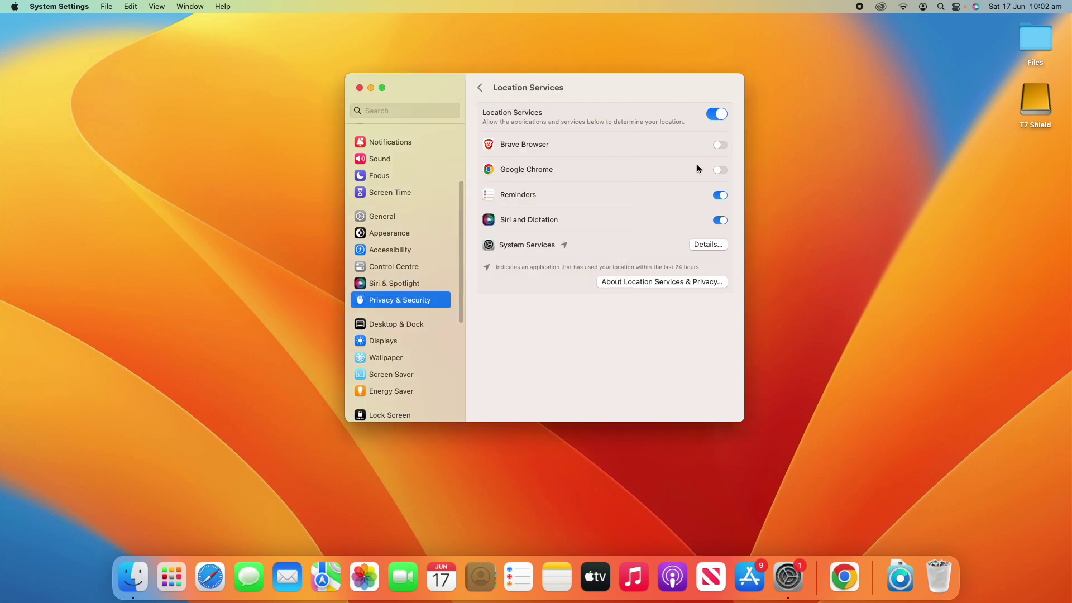
# - Unlock the settings with the admin password and toggle Brave Browser's location access
pyautogui.click(719, 144)
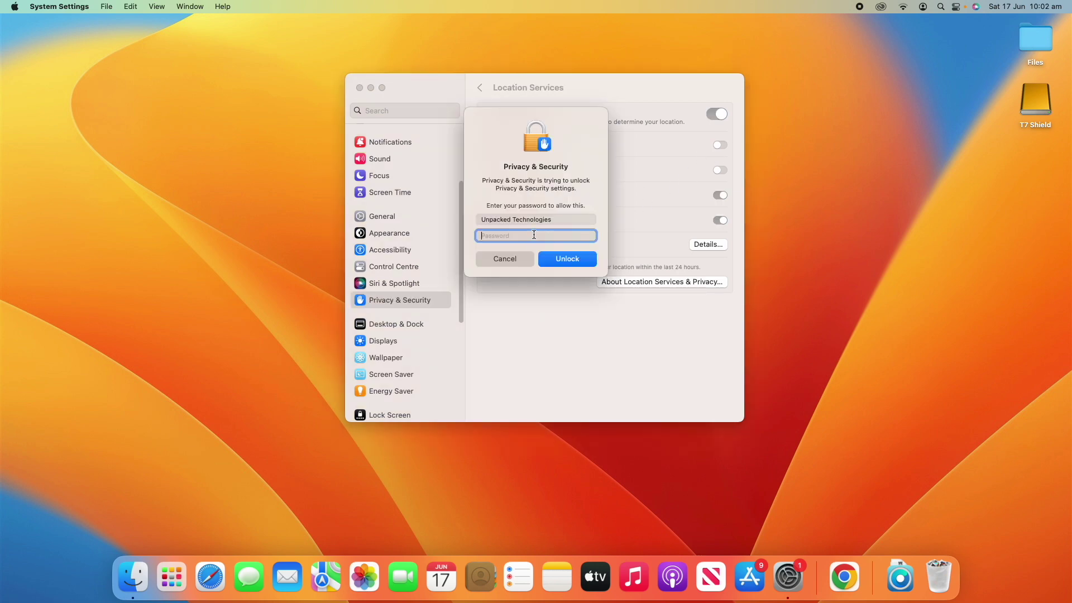
pyautogui.write('******')
pyautogui.click(568, 260)
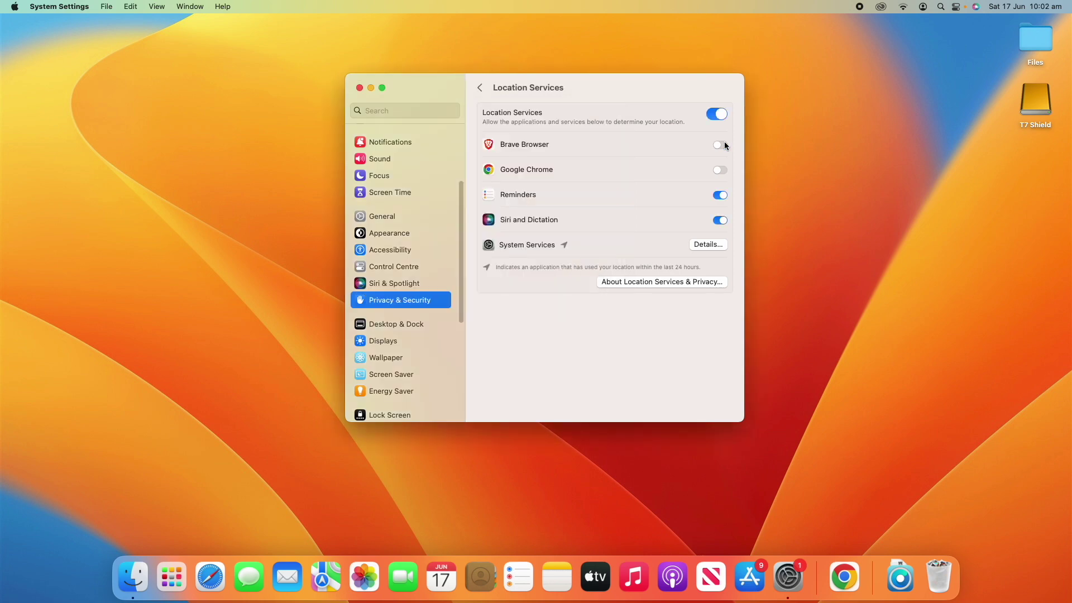
pyautogui.click(723, 144)
# - Turn Chrome's location off, flick Siri and Dictation, and review the System Services details list
pyautogui.click(721, 195)
pyautogui.click(721, 221)
pyautogui.click(706, 245)
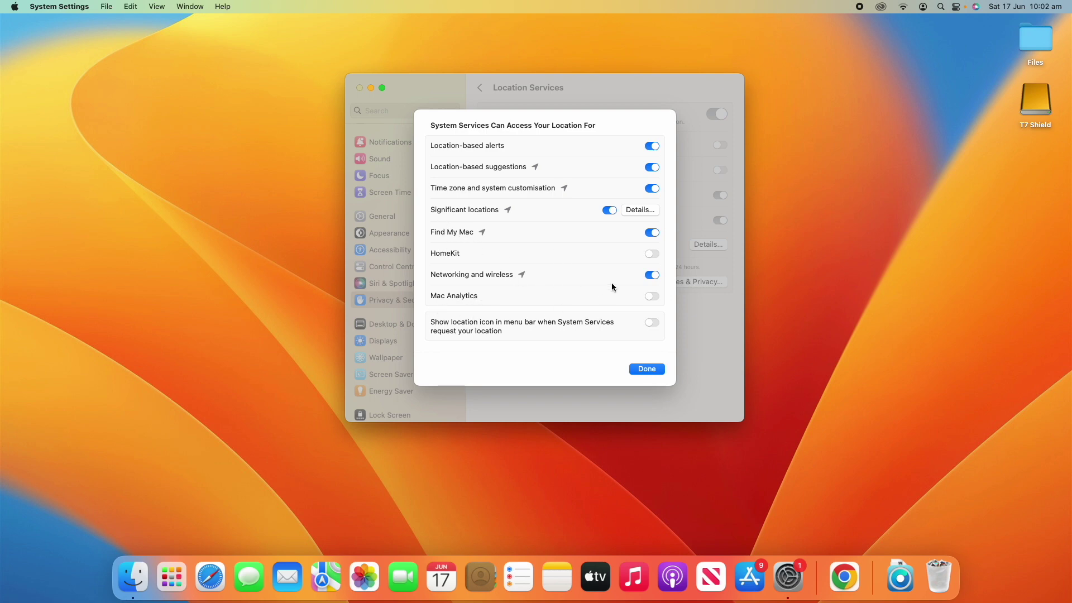
pyautogui.click(652, 370)
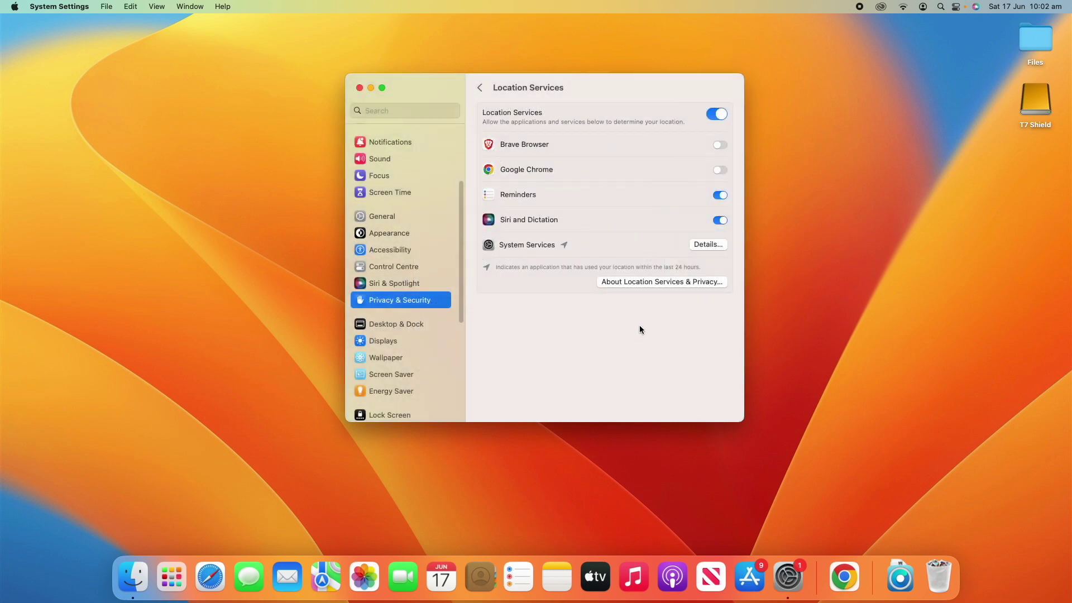
pyautogui.click(620, 282)
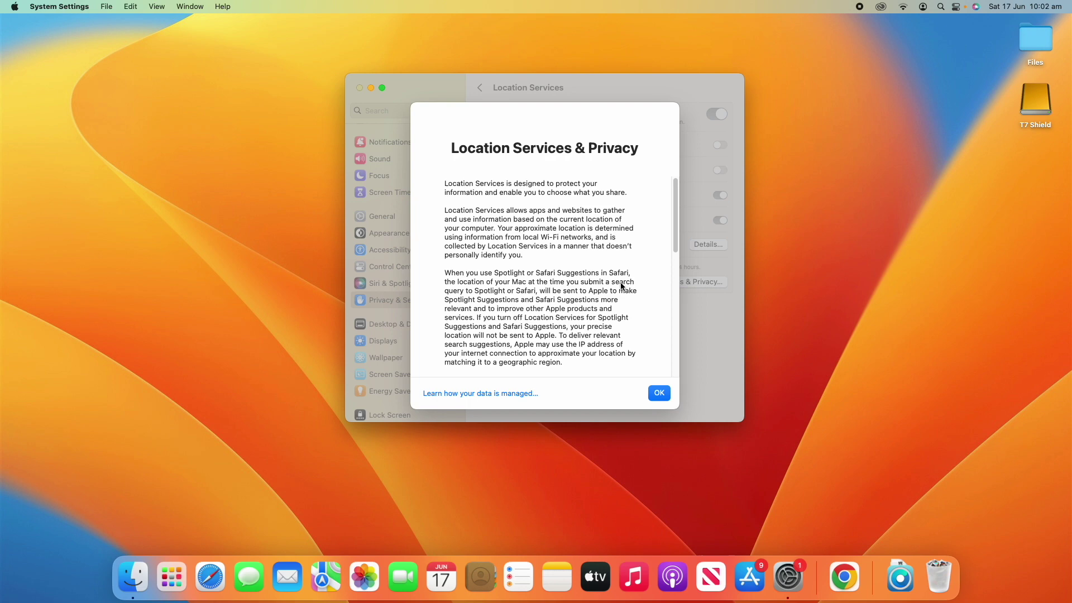
pyautogui.scroll(-5, 621, 285)
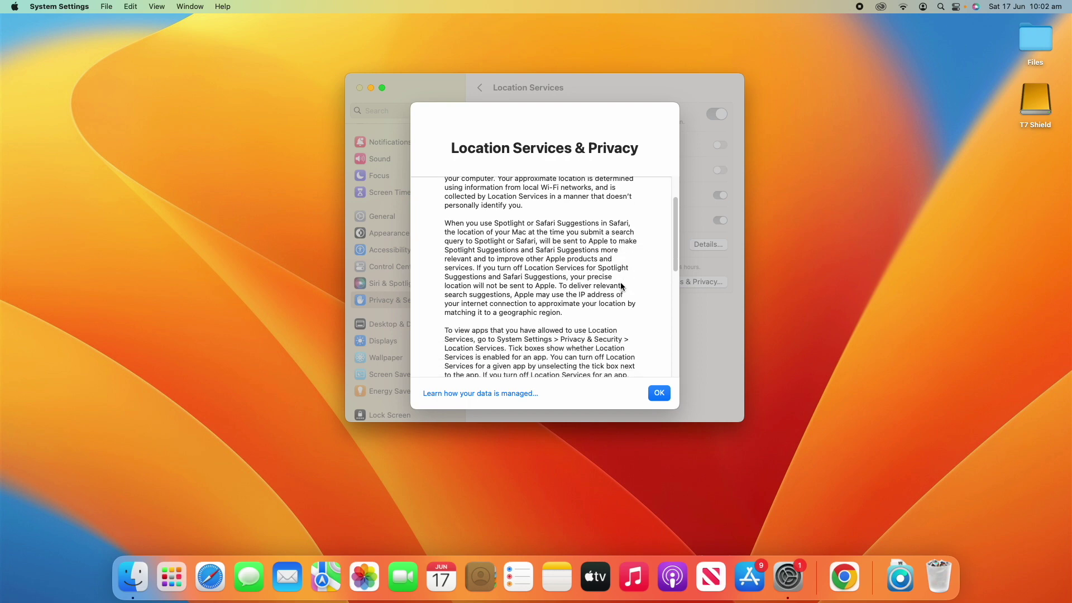
pyautogui.scroll(-2, 621, 286)
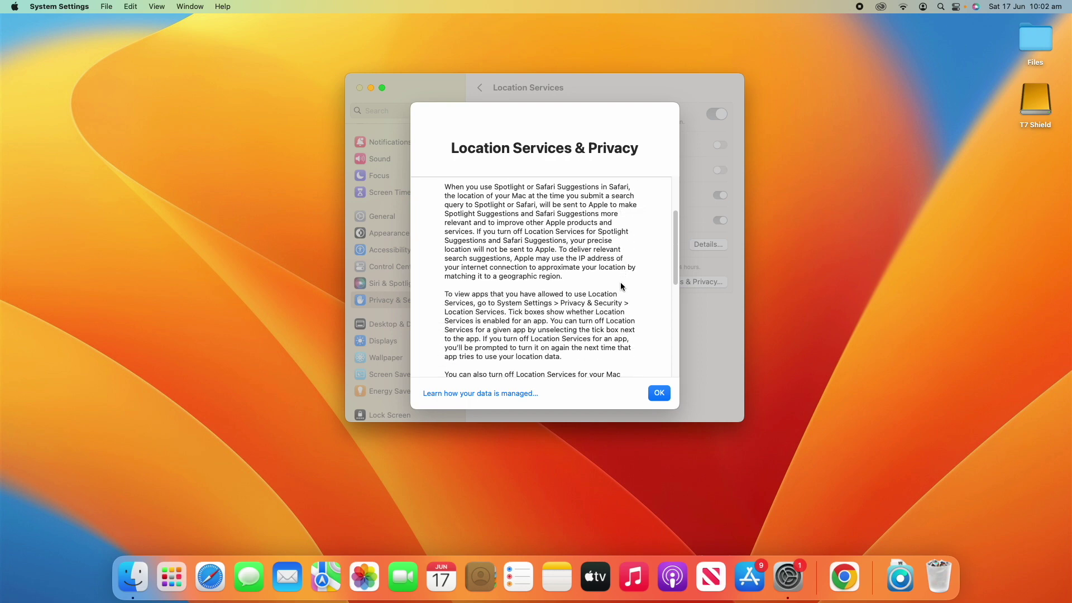
pyautogui.scroll(-10, 620, 286)
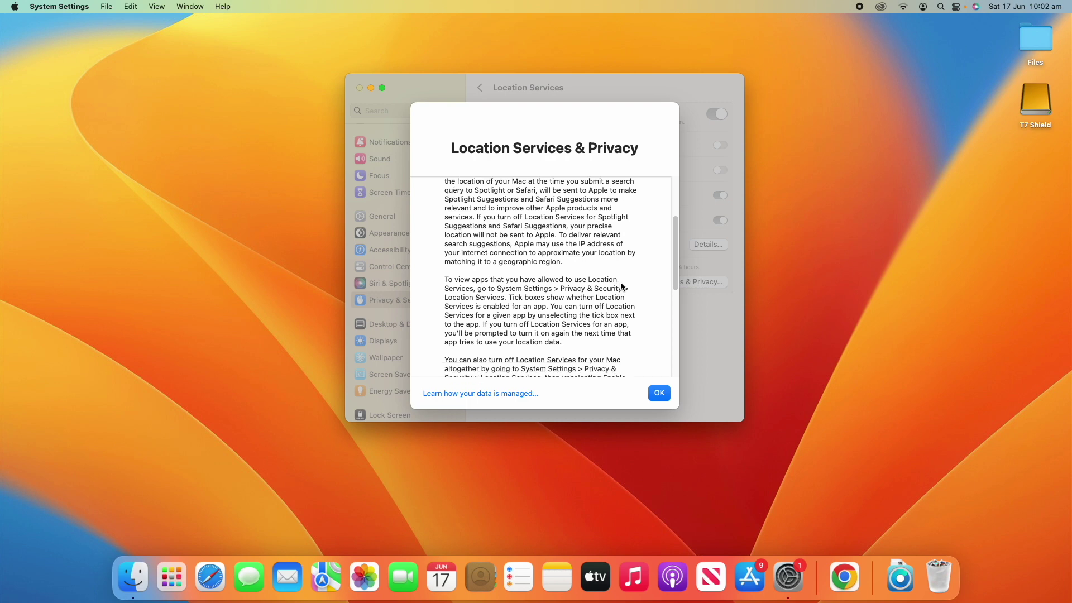
pyautogui.scroll(-3, 620, 286)
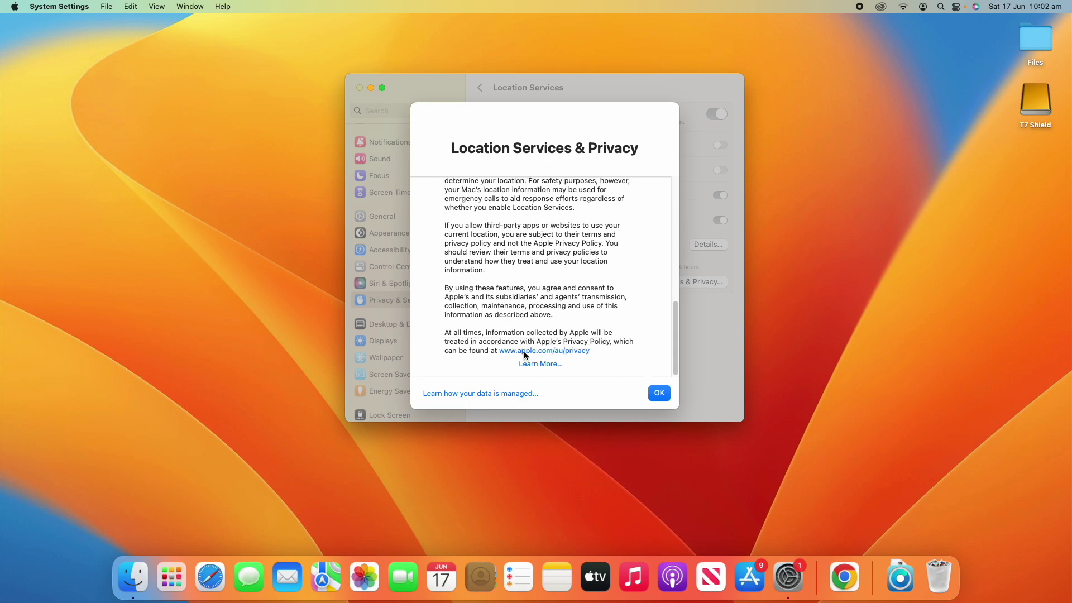
pyautogui.scroll(15, 630, 351)
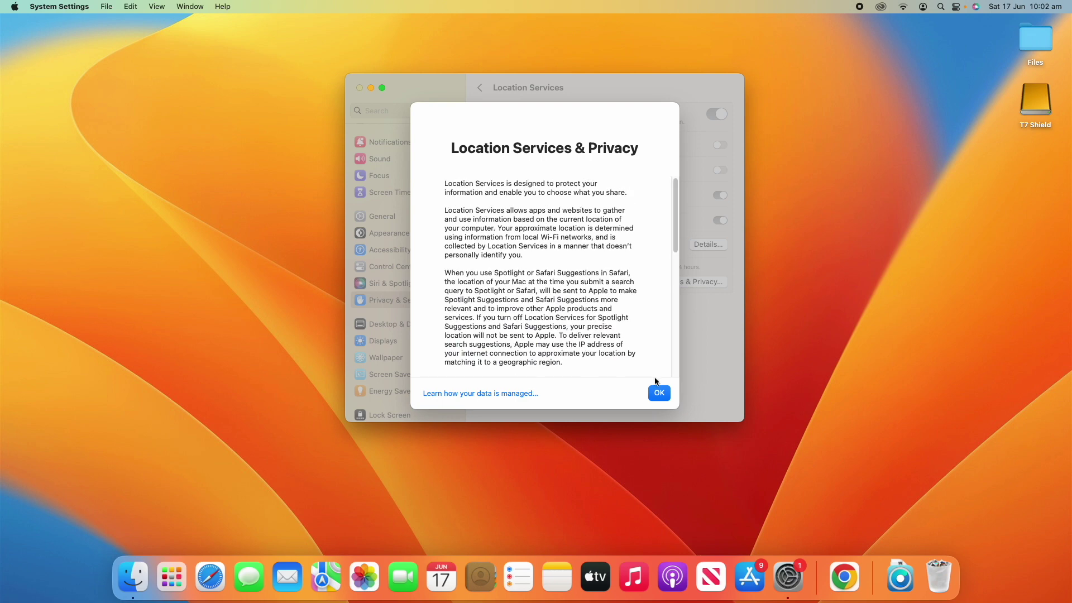
pyautogui.click(659, 393)
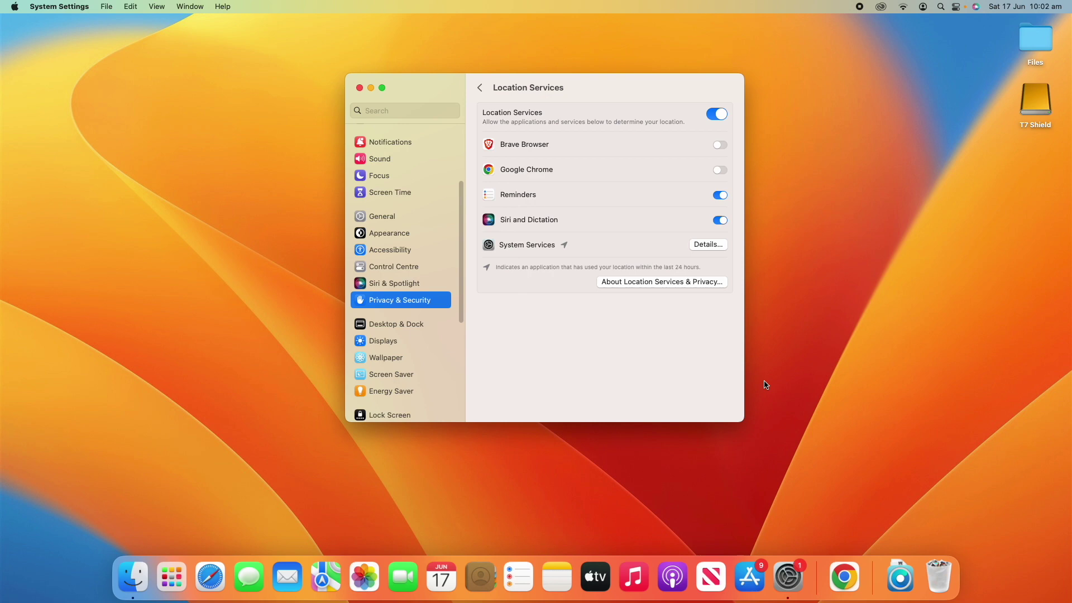
# - In Chrome, dismiss the ad privacy notice and load maps.google.com
pyautogui.click(846, 568)
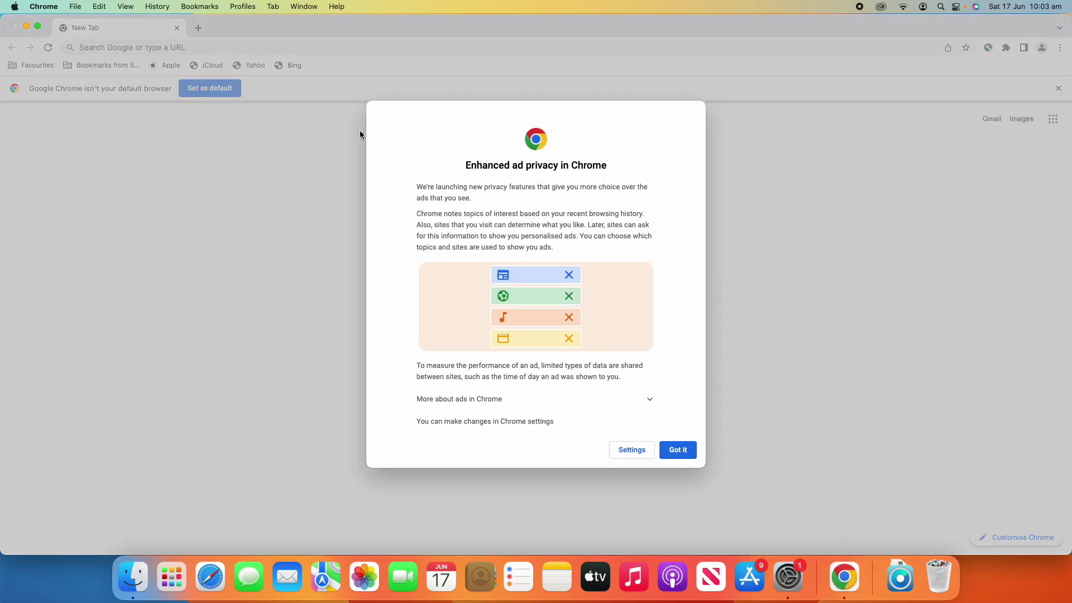
pyautogui.click(678, 451)
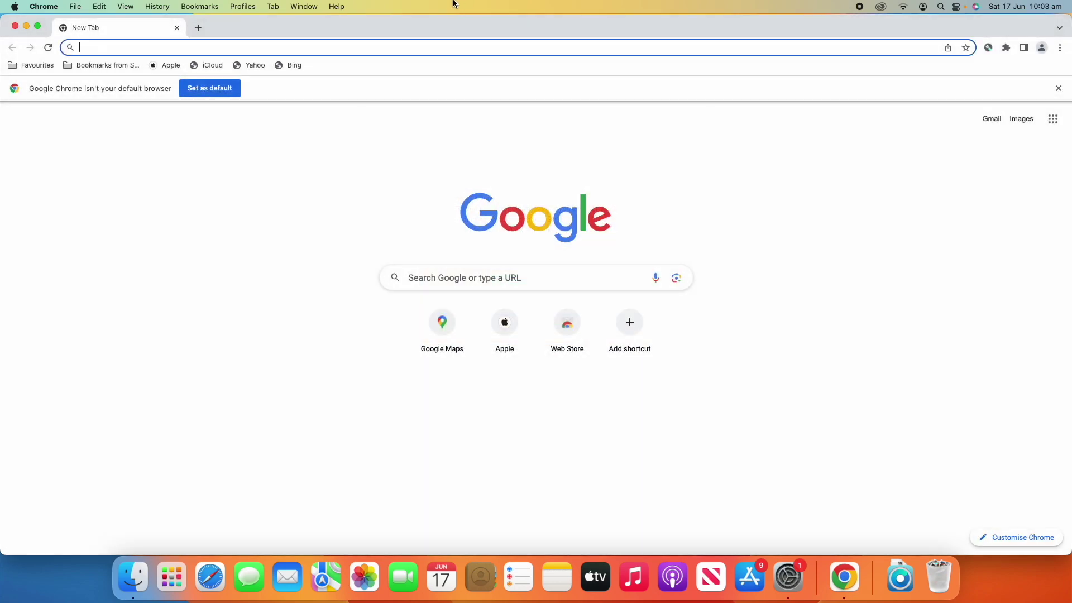
pyautogui.click(371, 49)
pyautogui.write('maps.google.com')
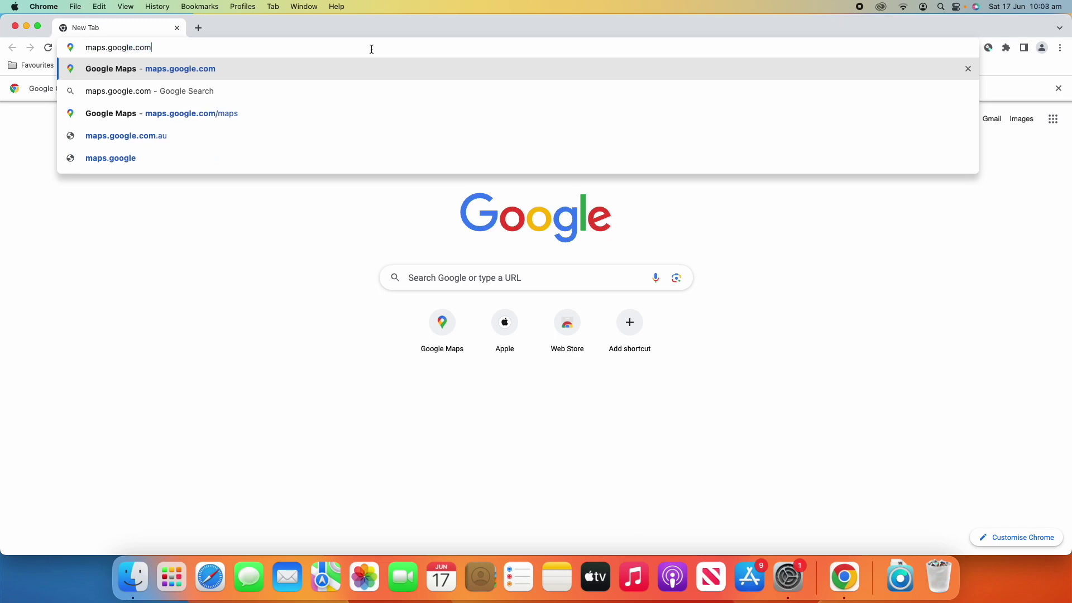
pyautogui.press('Return')
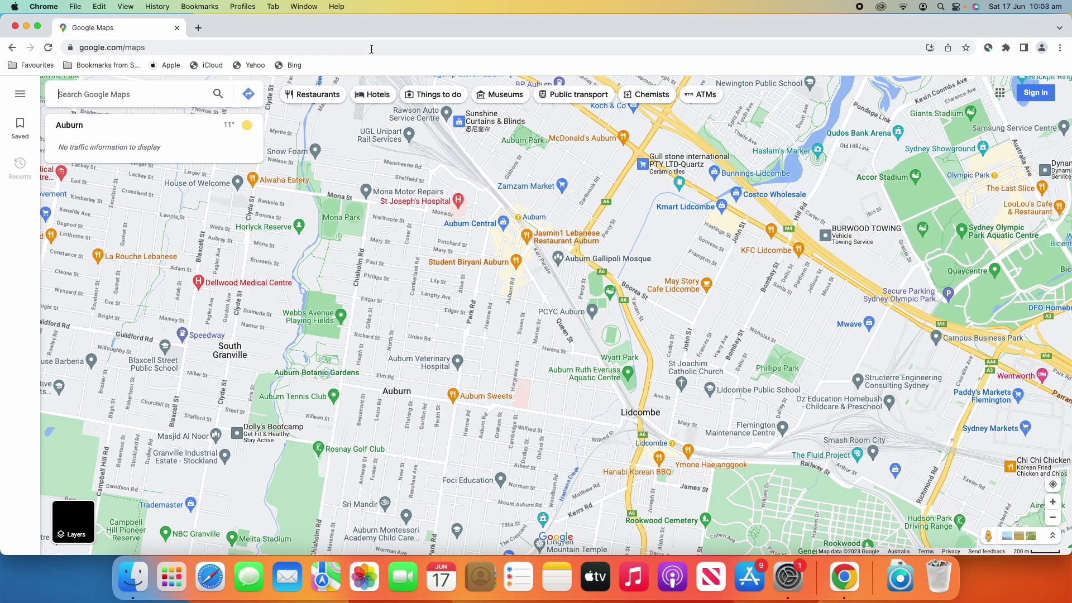
# - Confirm google.com's Location permission stays Ask (default) in Site settings, then close that tab
pyautogui.click(71, 48)
pyautogui.click(110, 140)
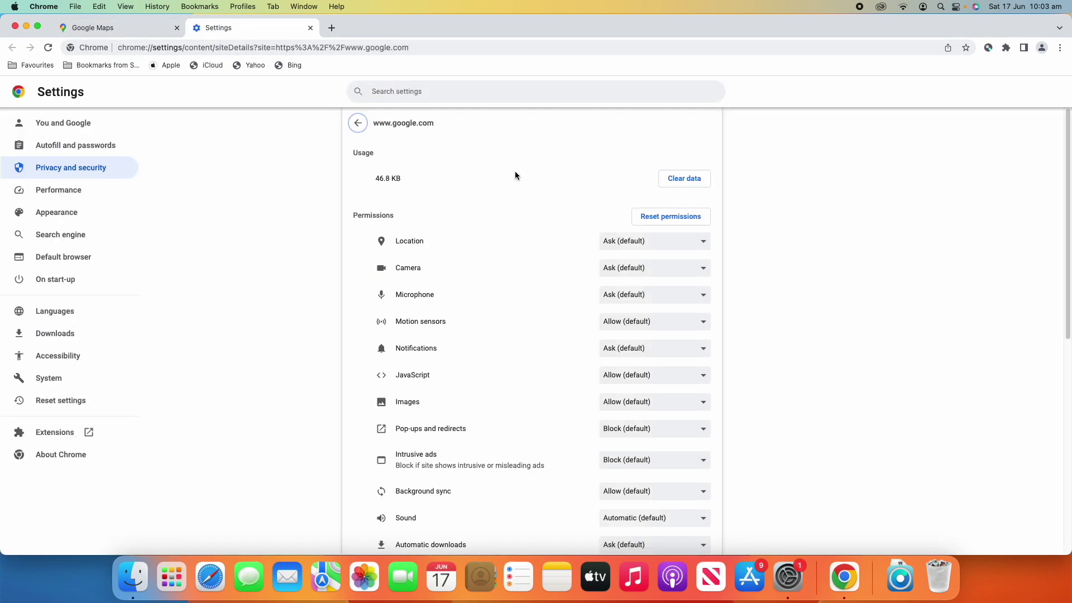
pyautogui.click(642, 245)
pyautogui.click(610, 240)
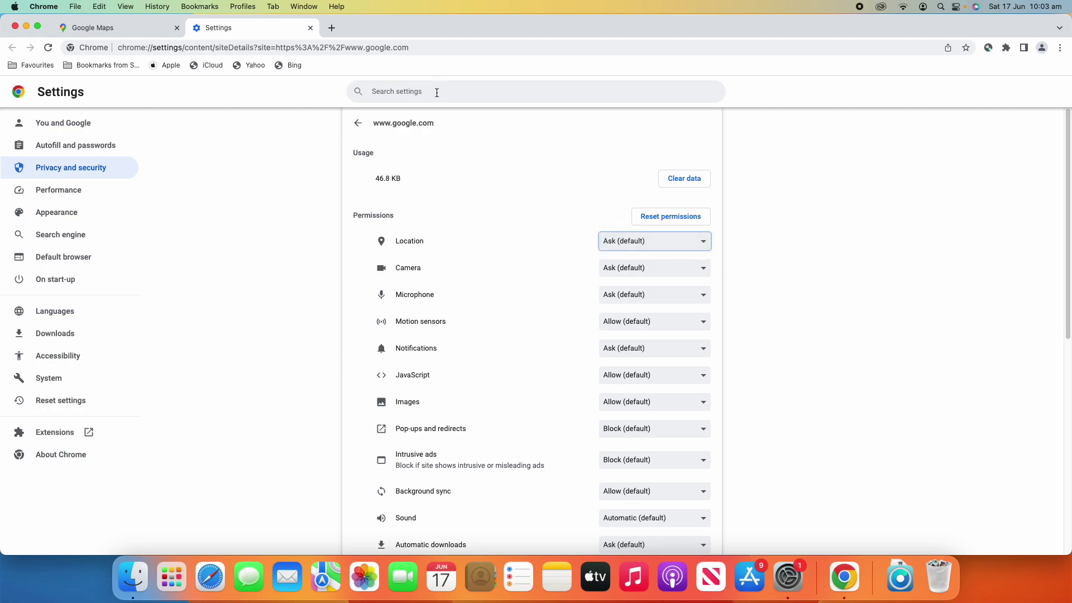
pyautogui.press('super+w')
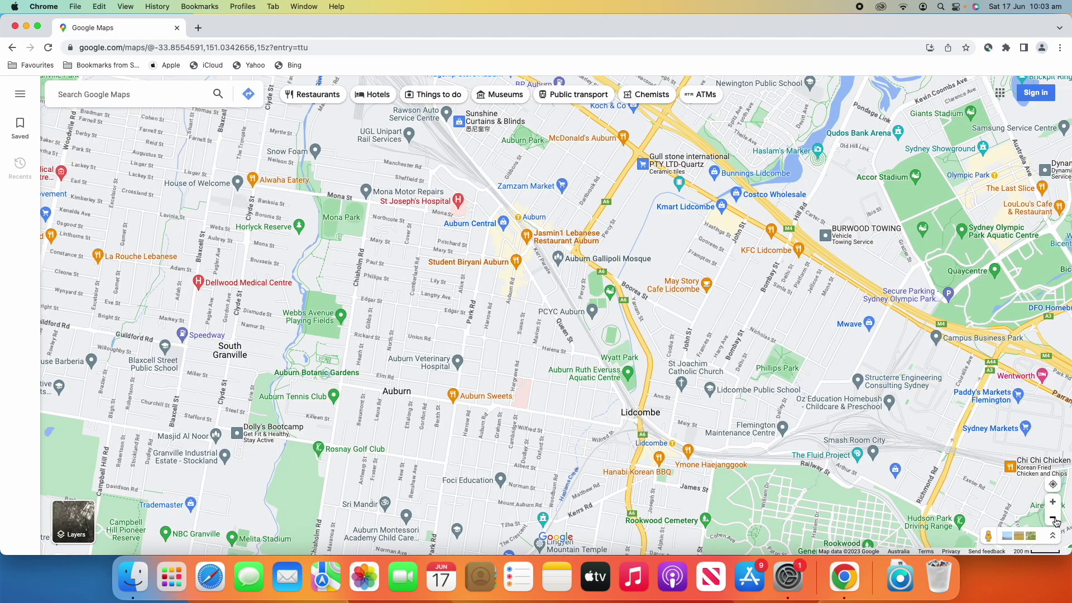
# - Zoom out to the Sydney region, search for Brisbane QLD and start directions to it
pyautogui.click(1053, 517)
pyautogui.click(1052, 518)
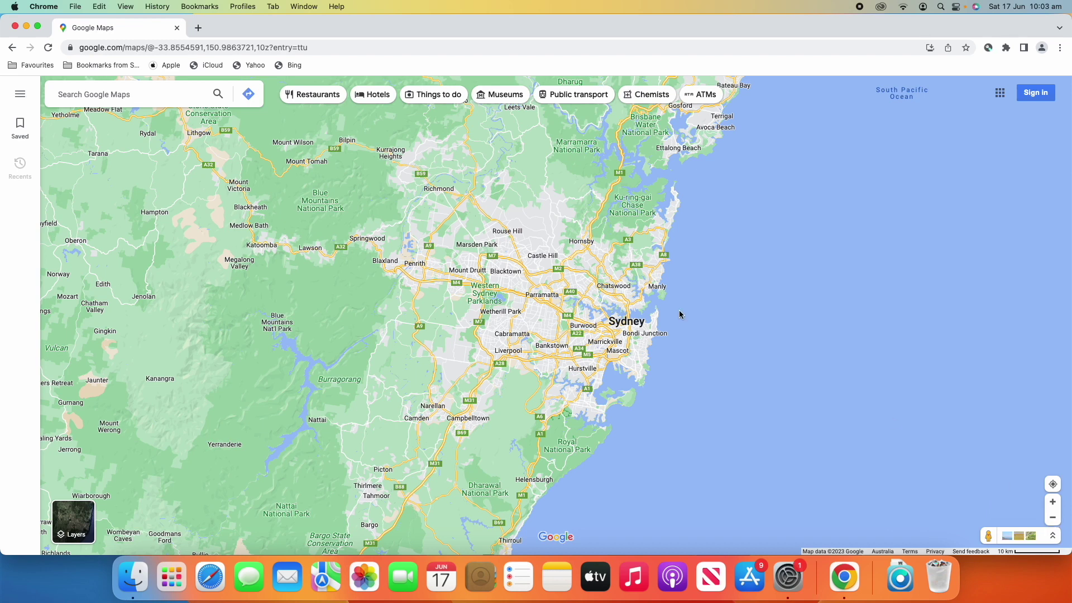
pyautogui.click(164, 96)
pyautogui.write('brisbane')
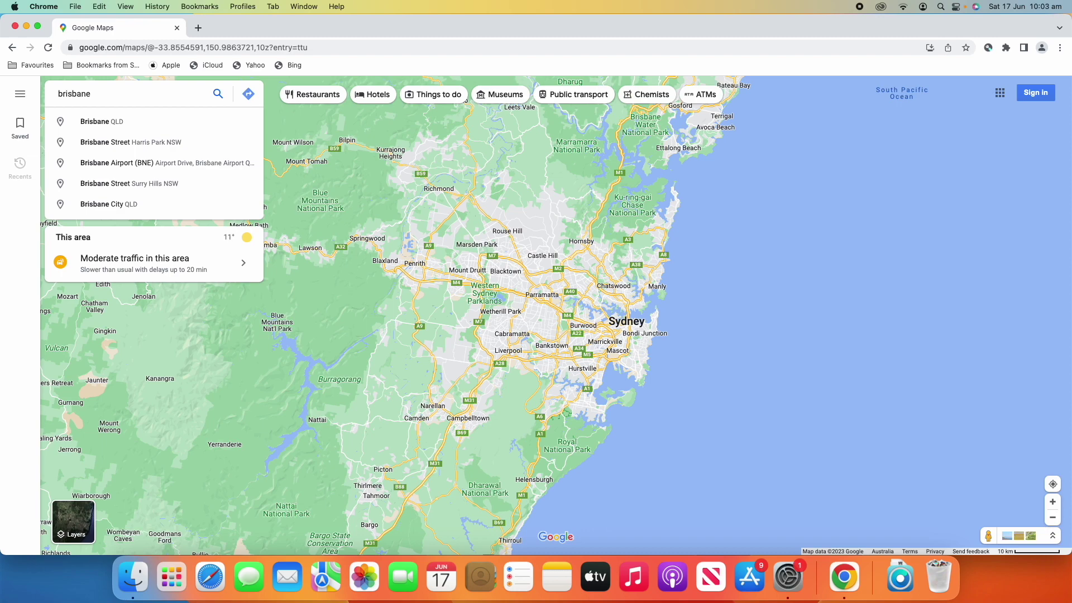
pyautogui.click(155, 118)
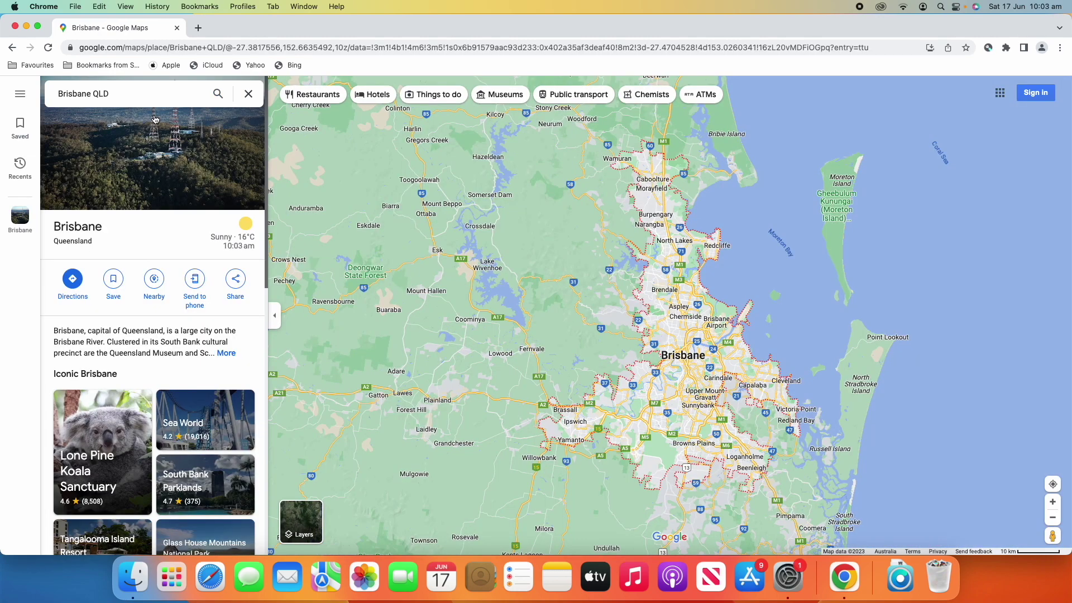
pyautogui.click(65, 281)
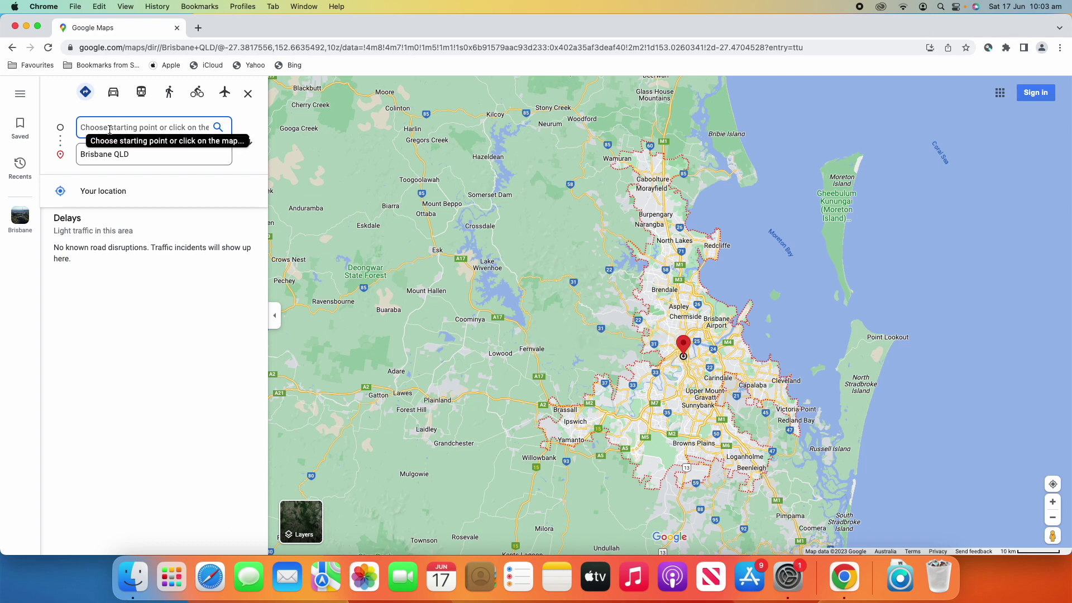
# - Use Your location as the start, block the location request, check its Not allowed status, and select the starting-point entry
pyautogui.click(145, 193)
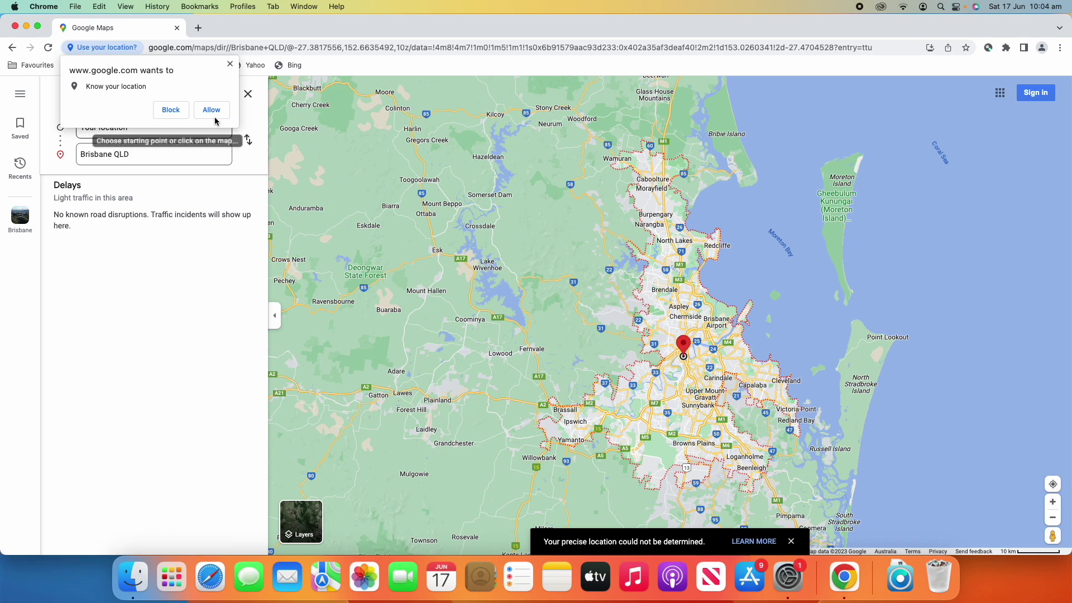
pyautogui.click(173, 112)
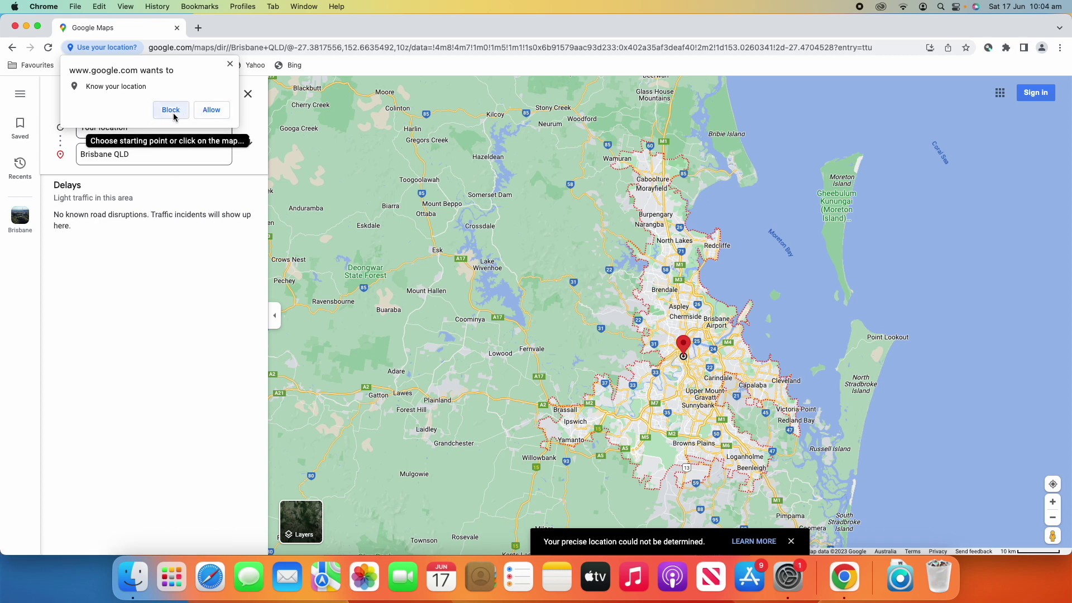
pyautogui.click(96, 50)
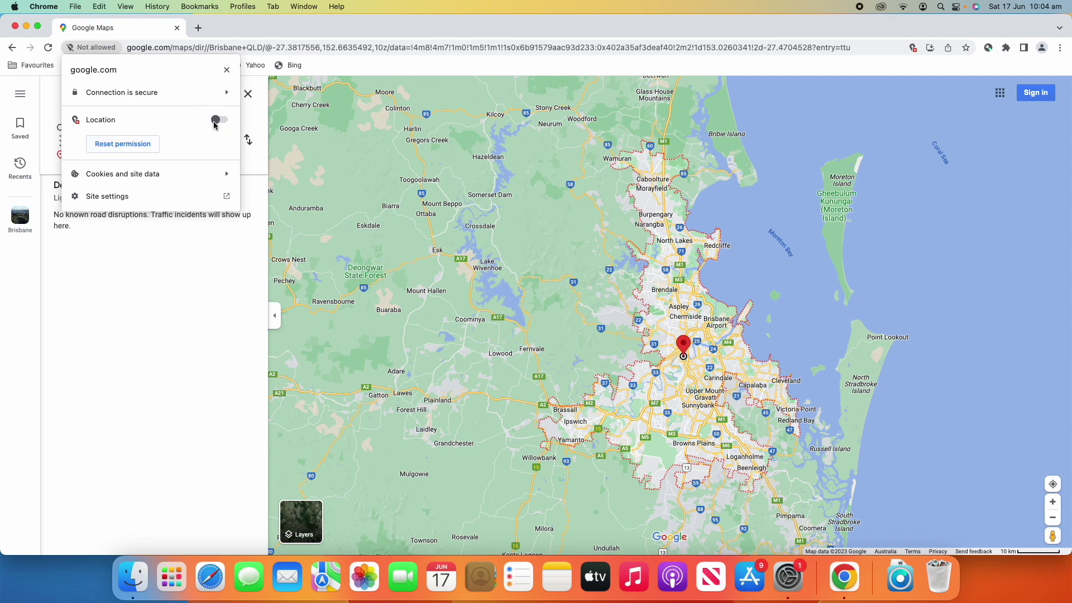
pyautogui.click(236, 71)
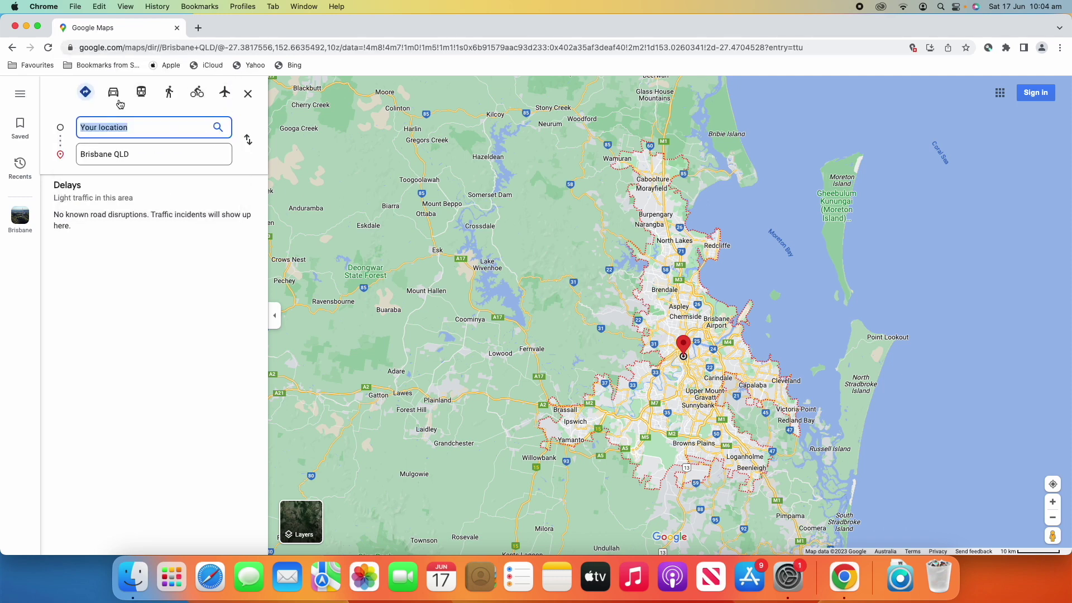
pyautogui.doubleClick(144, 136)
pyautogui.tripleClick(141, 129)
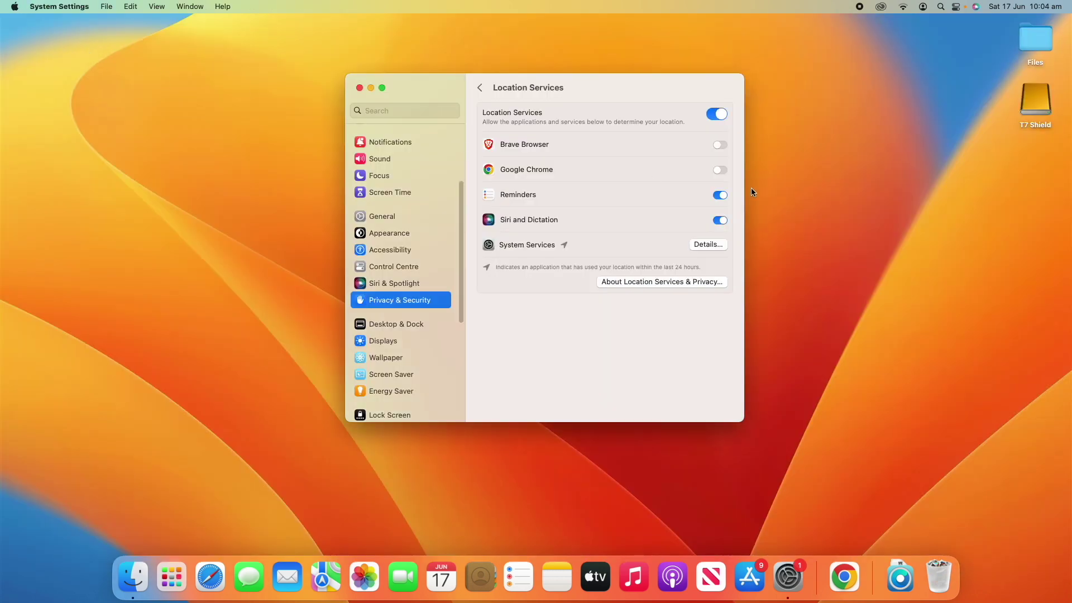
pyautogui.click(719, 171)
pyautogui.click(717, 114)
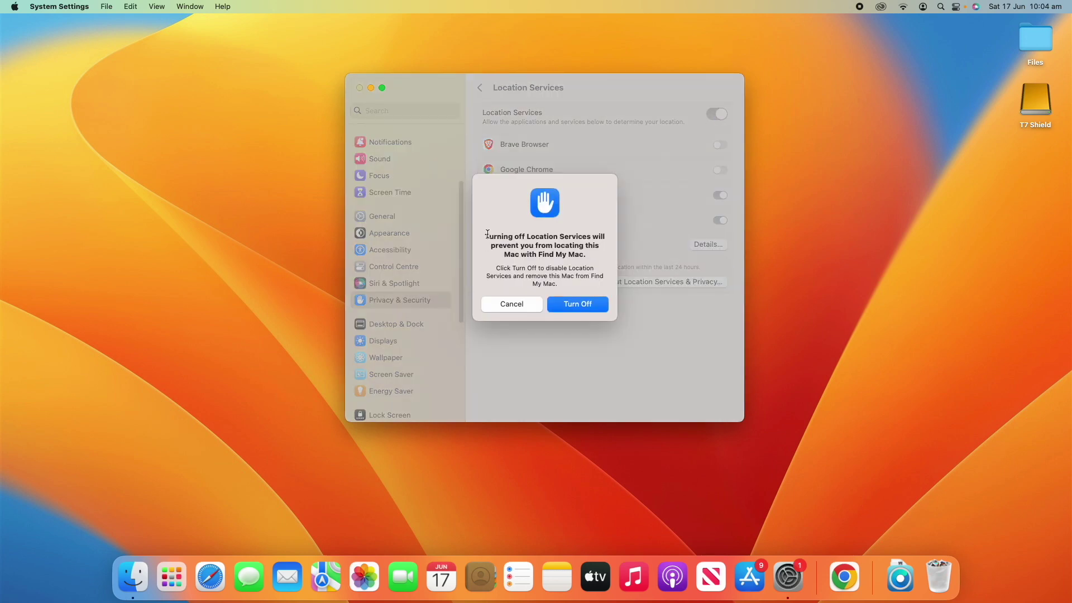
pyautogui.moveTo(484, 236); pyautogui.dragTo(579, 286)
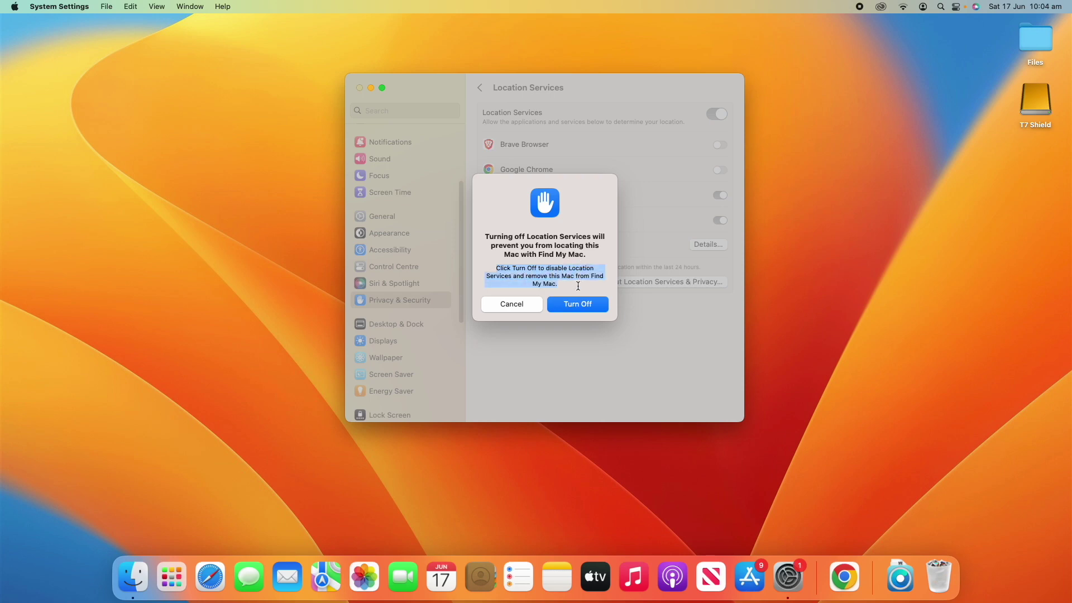
pyautogui.click(578, 286)
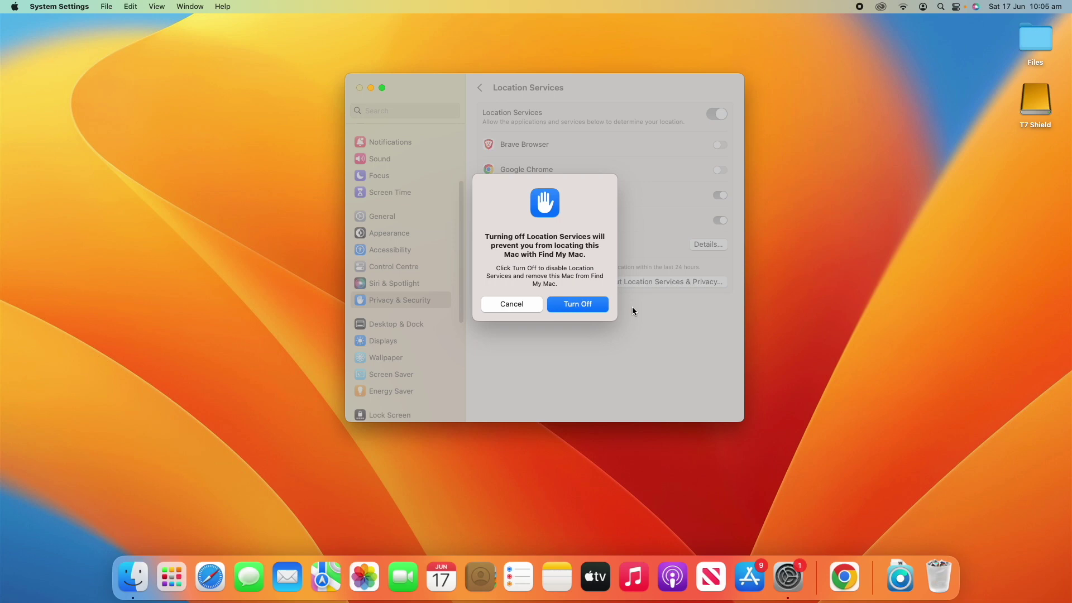
pyautogui.click(537, 304)
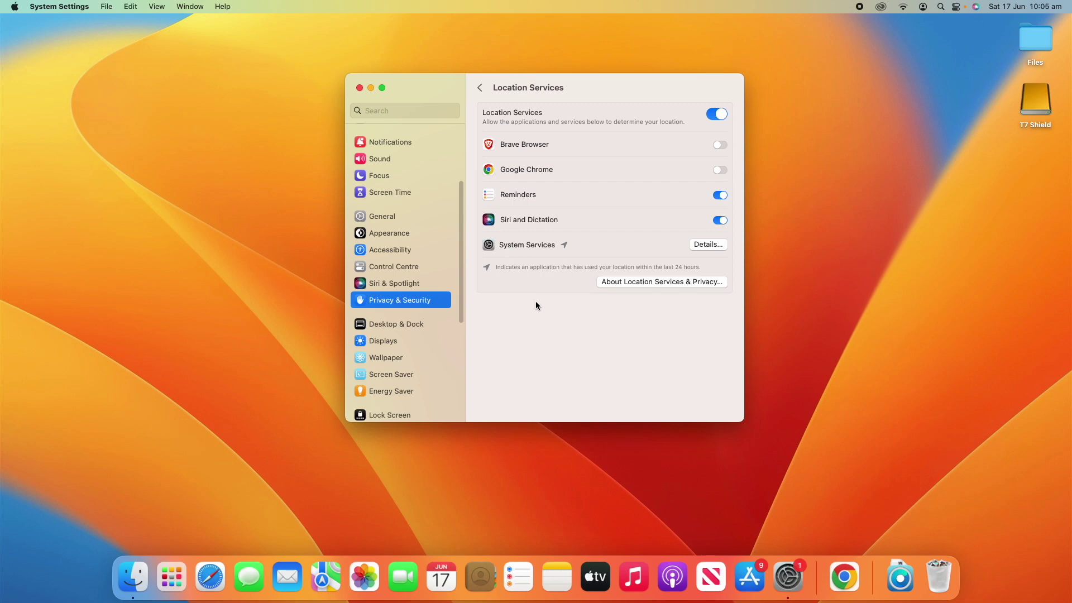
# - Quit System Settings with Command-Q, leaving Location Services on
pyautogui.press('super+q')
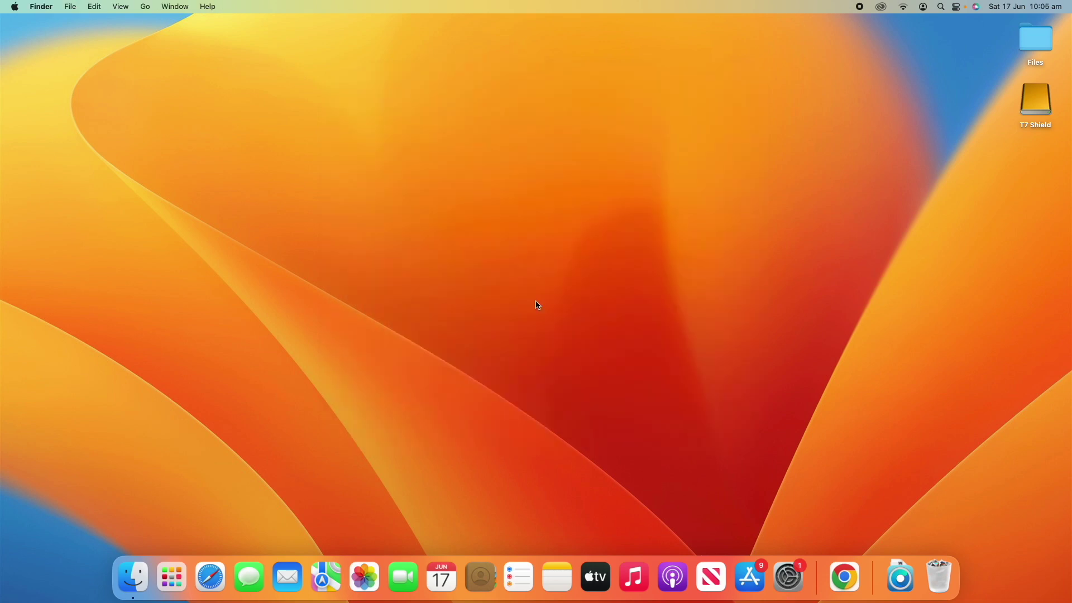